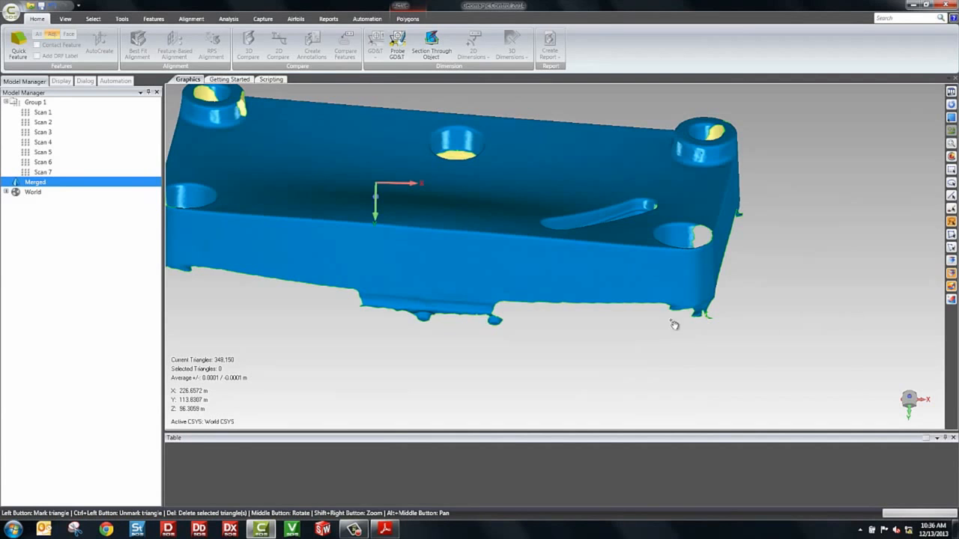
# Delete the stray fragments from the merged scan mesh and set Merged as the test object
pyautogui.moveTo(293, 242); pyautogui.dragTo(386, 285)
pyautogui.press('Delete')
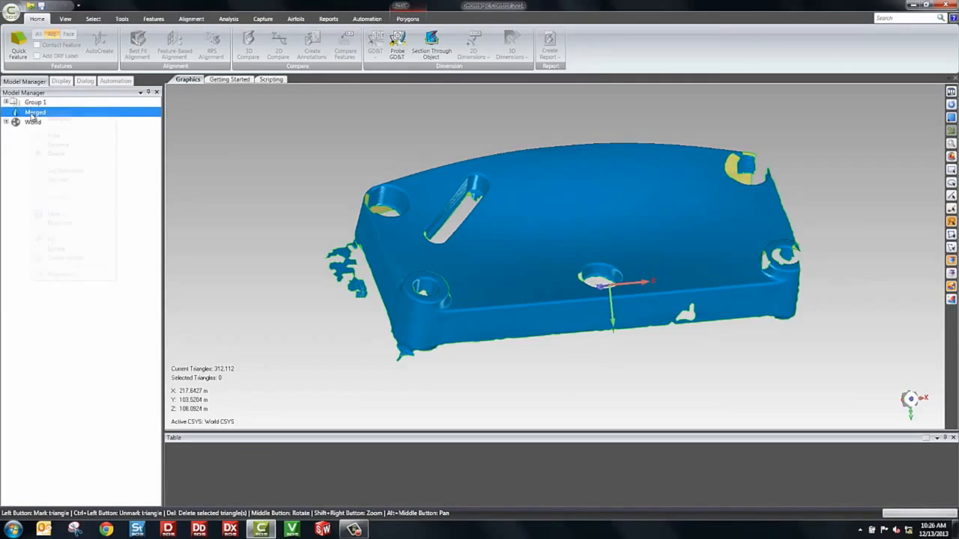
pyautogui.rightClick(33, 116)
pyautogui.click(58, 179)
pyautogui.moveTo(360, 285); pyautogui.dragTo(525, 299, button='middle')
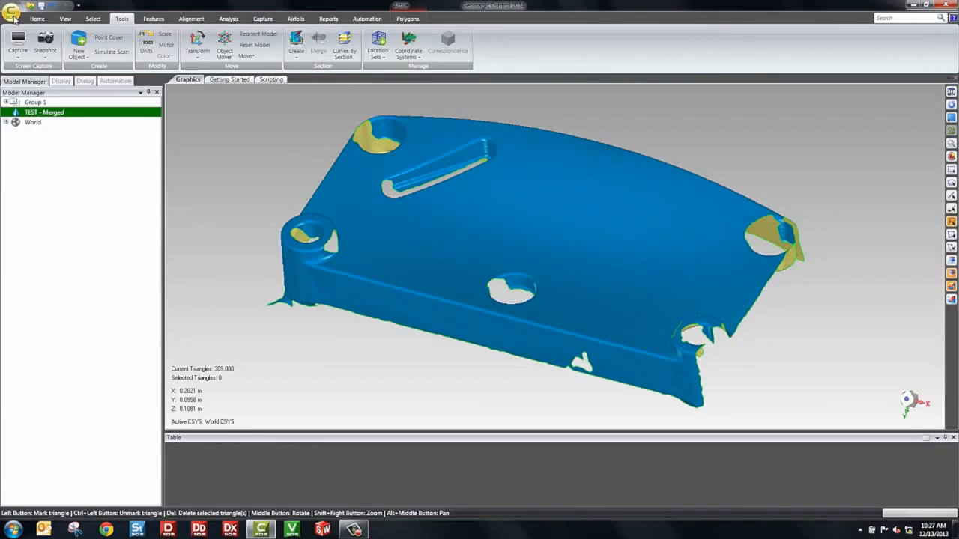
# Import the DemoPart-CAD_Model CAD file to serve as the reference object
pyautogui.click(12, 10)
pyautogui.click(35, 78)
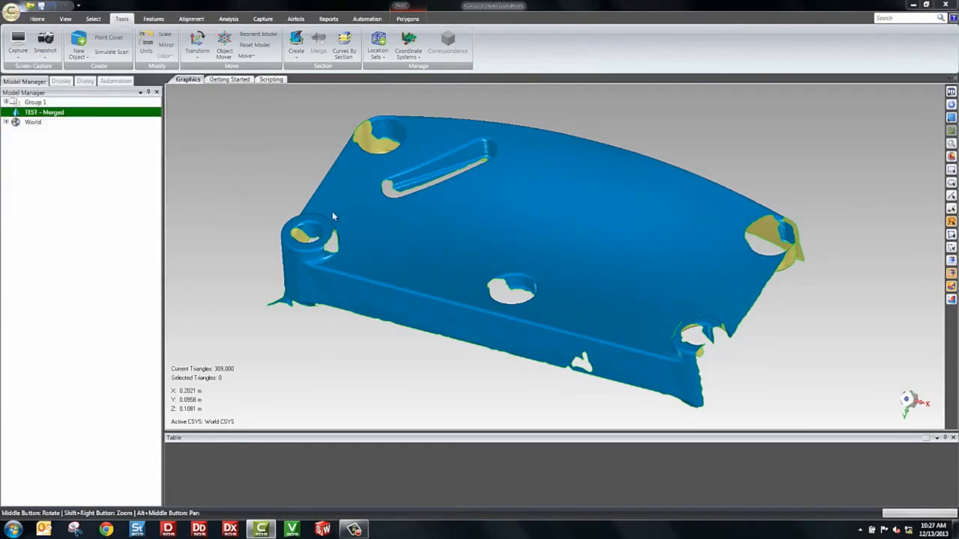
pyautogui.click(39, 68)
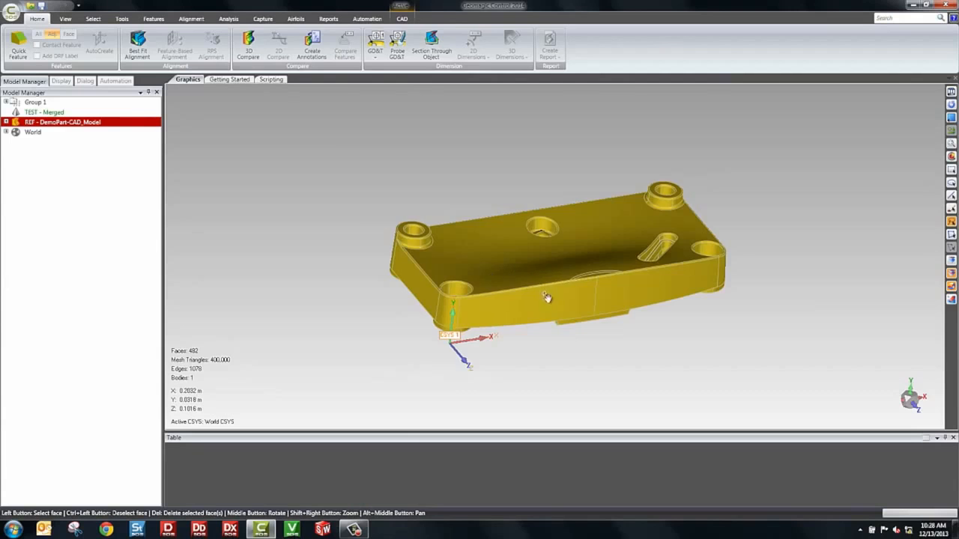
# Select the large top face and the outer side wall faces of the reference CAD model
pyautogui.moveTo(547, 297); pyautogui.dragTo(439, 293, button='middle')
pyautogui.click(519, 321)
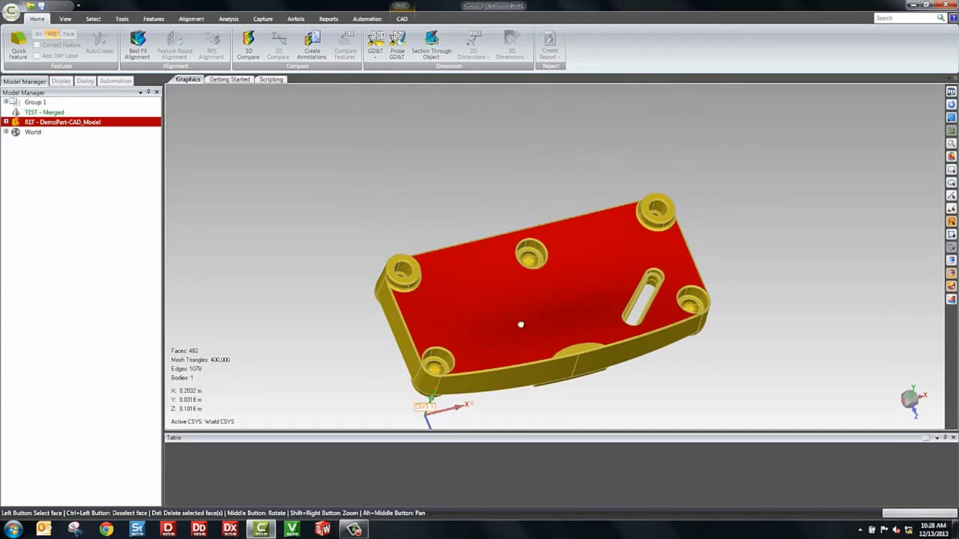
pyautogui.moveTo(519, 321); pyautogui.dragTo(443, 272, button='middle')
pyautogui.scroll(3, 422, 261)
pyautogui.click(421, 261)
pyautogui.click(652, 278)
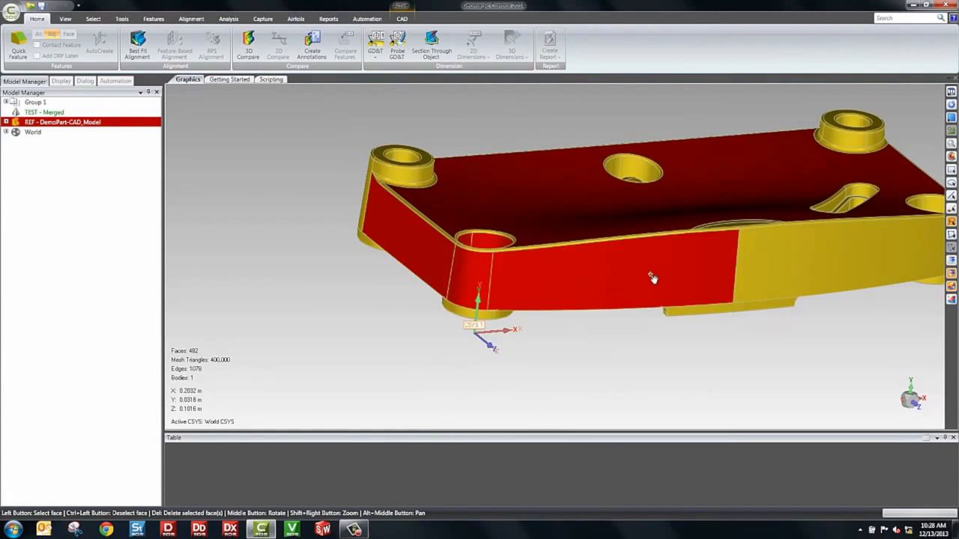
pyautogui.scroll(-2, 651, 278)
pyautogui.moveTo(706, 274); pyautogui.dragTo(534, 254, button='middle')
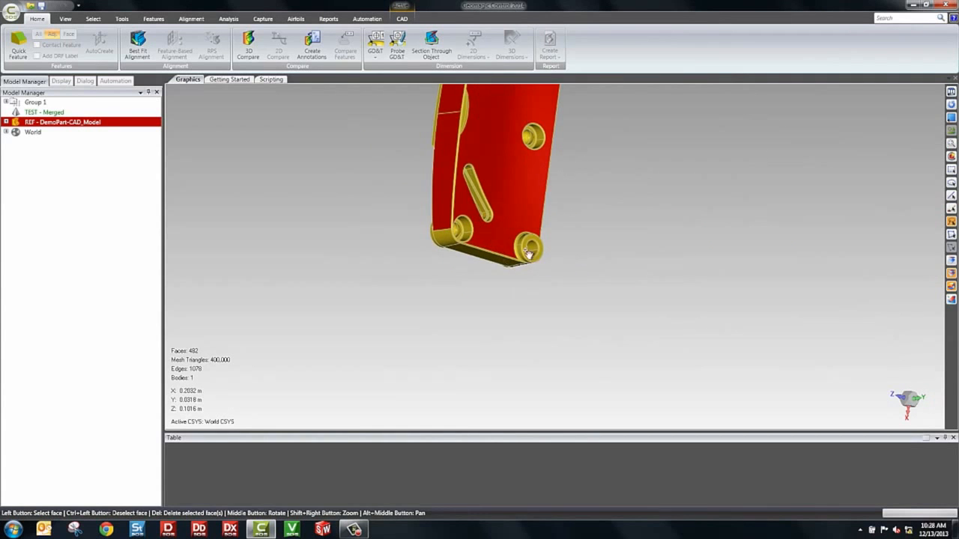
pyautogui.moveTo(473, 235); pyautogui.dragTo(613, 211, button='middle')
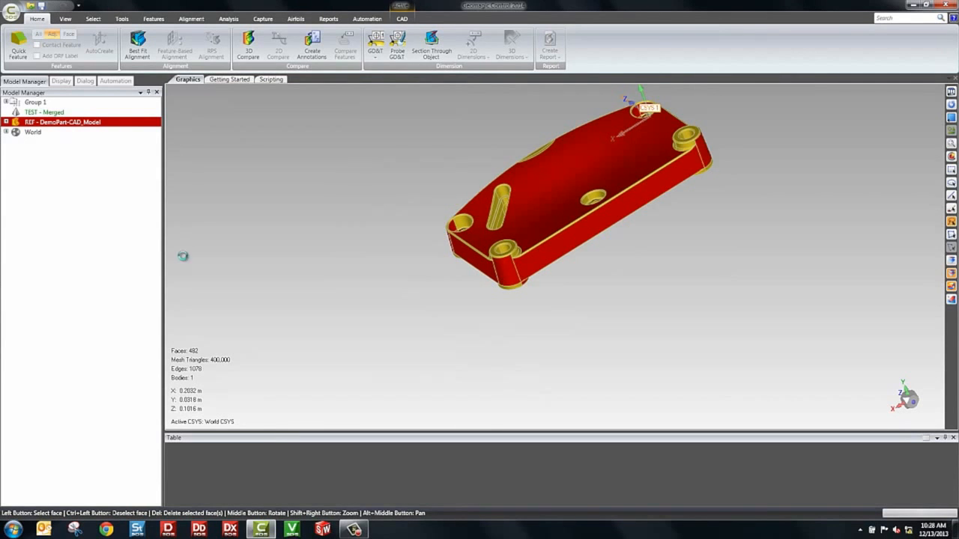
# Run a Best Fit Alignment of the merged scan onto DemoPart-CAD_Model and accept it
pyautogui.click(138, 45)
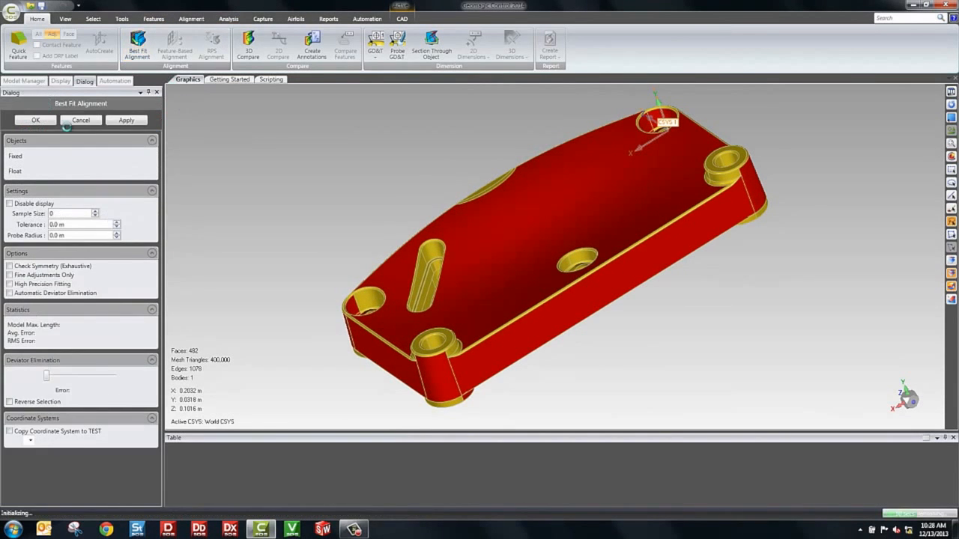
pyautogui.click(126, 120)
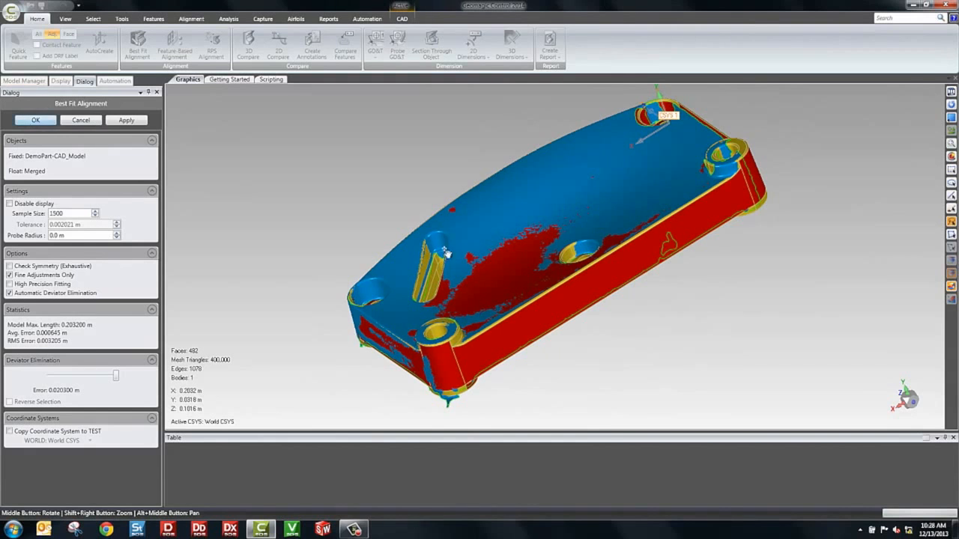
pyautogui.moveTo(503, 312); pyautogui.dragTo(435, 259, button='middle')
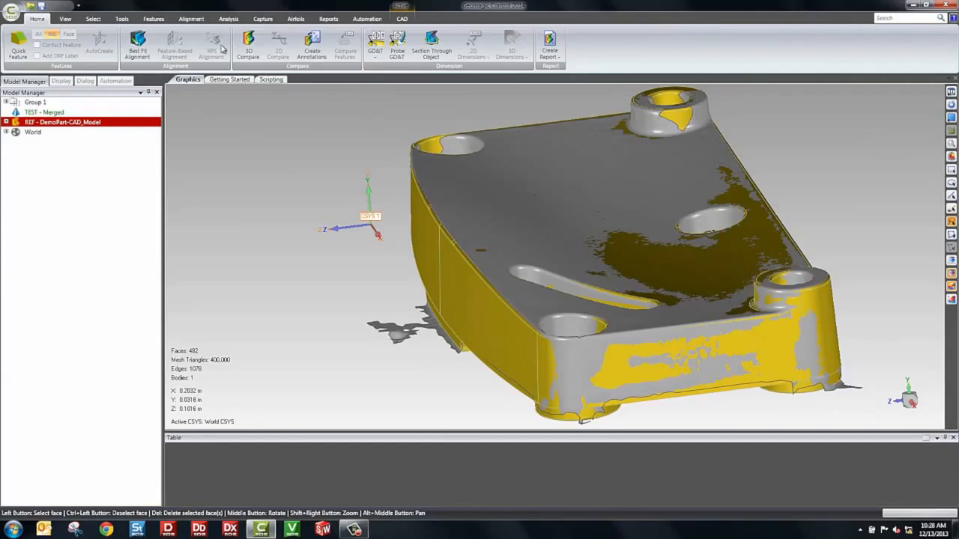
# Run a 3D Compare of the merged scan against the CAD model, with Max. Critical 0.001 m and Max. Nominal 0.0001 m
pyautogui.click(248, 45)
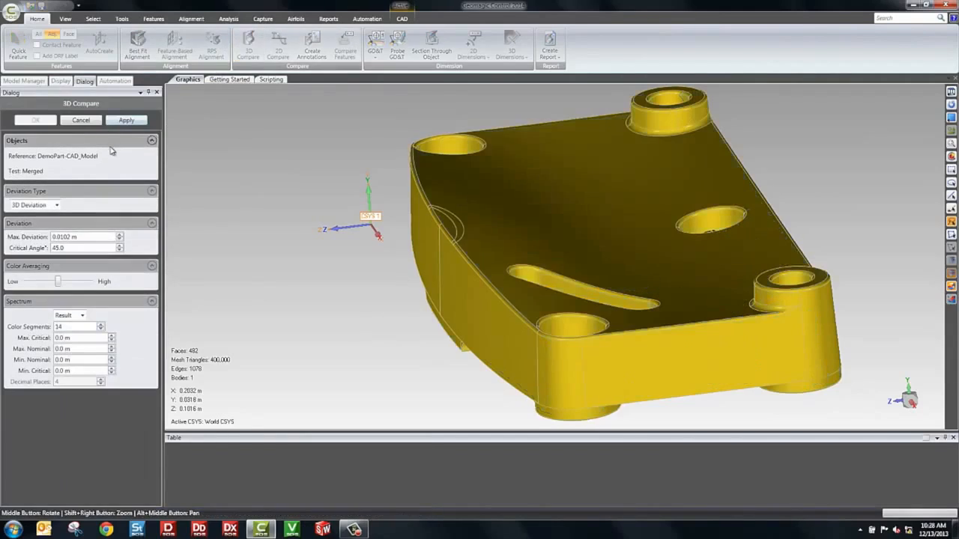
pyautogui.click(126, 120)
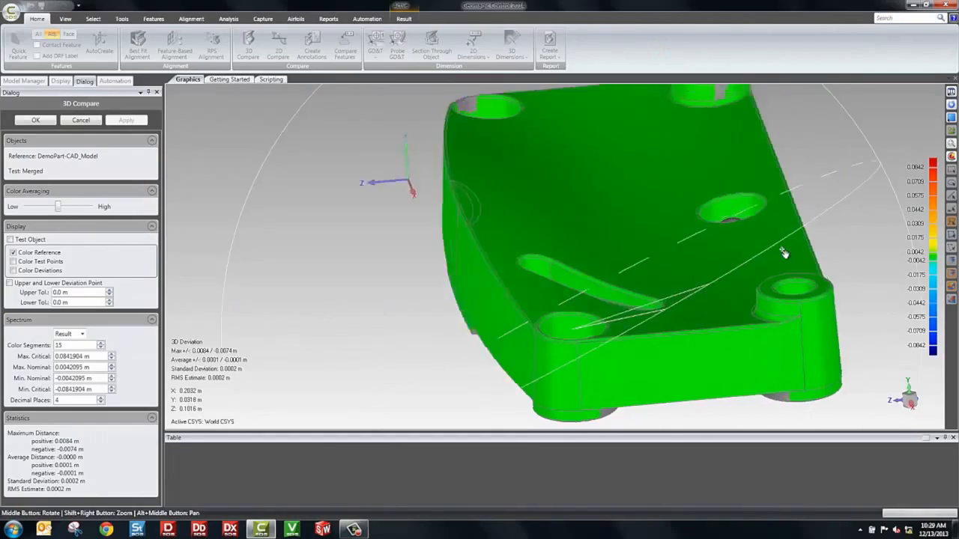
pyautogui.moveTo(783, 252); pyautogui.dragTo(118, 364, button='middle')
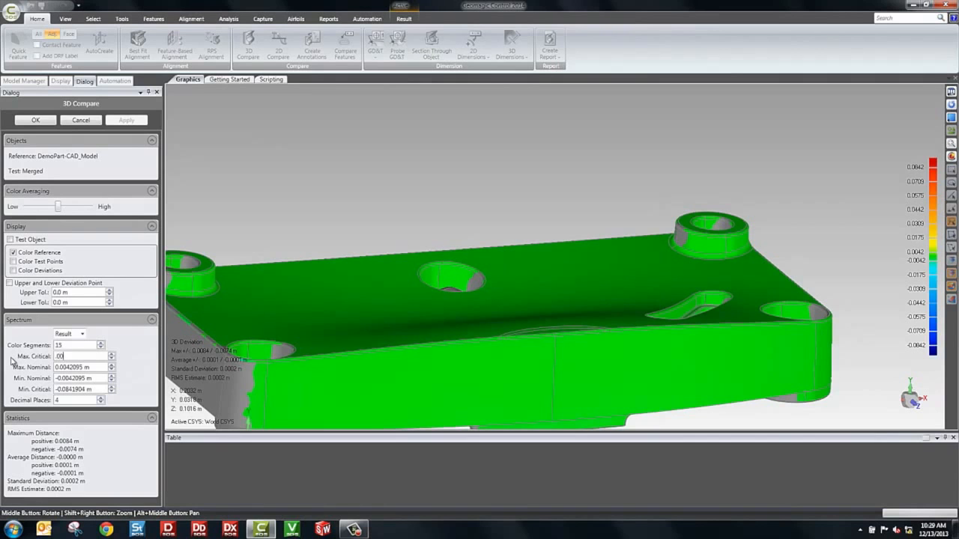
pyautogui.write('1')
pyautogui.press('Return')
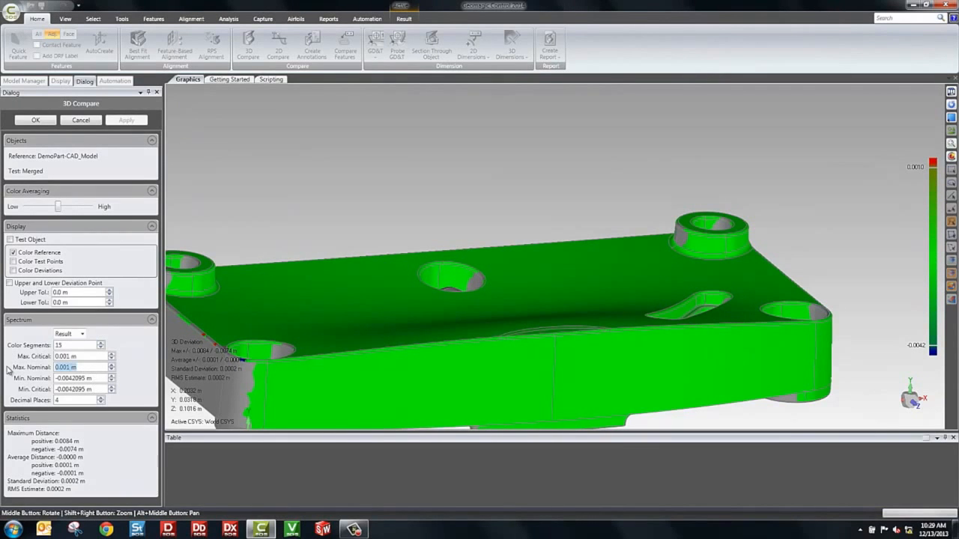
pyautogui.write('.0001')
pyautogui.press('Return')
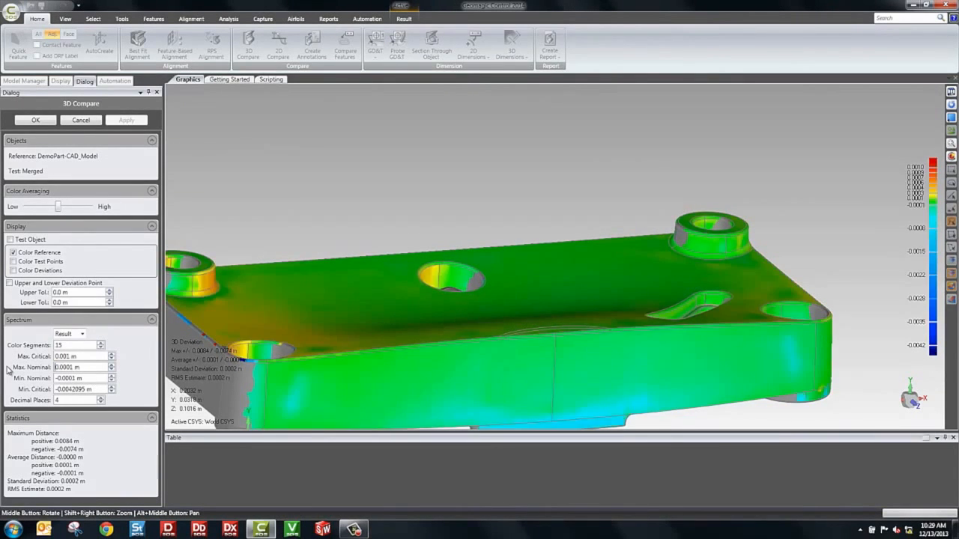
# Create deviation annotations at three points on the part's top face, including one in the yellow area beside a corner hole
pyautogui.moveTo(447, 293); pyautogui.dragTo(449, 318, button='middle')
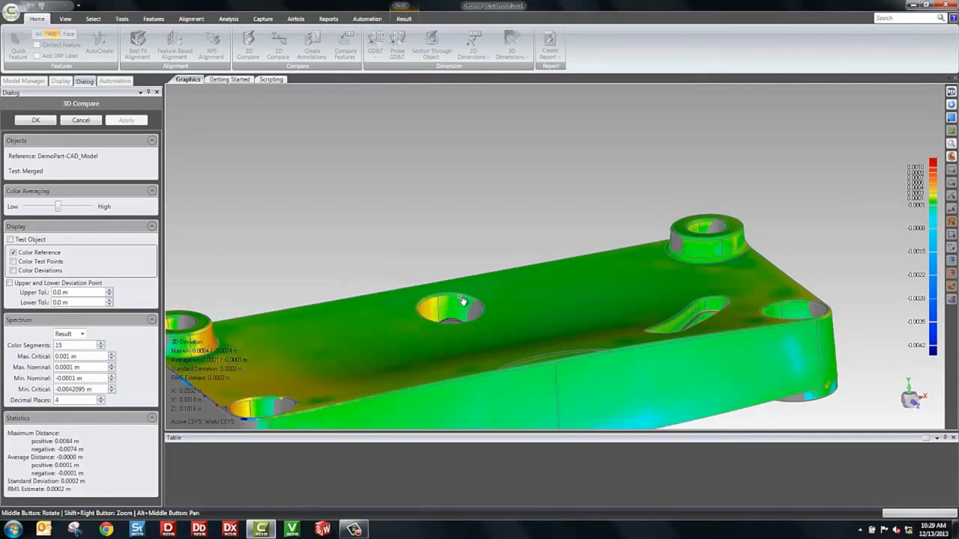
pyautogui.scroll(-3, 462, 300)
pyautogui.moveTo(541, 328); pyautogui.dragTo(419, 270, button='middle')
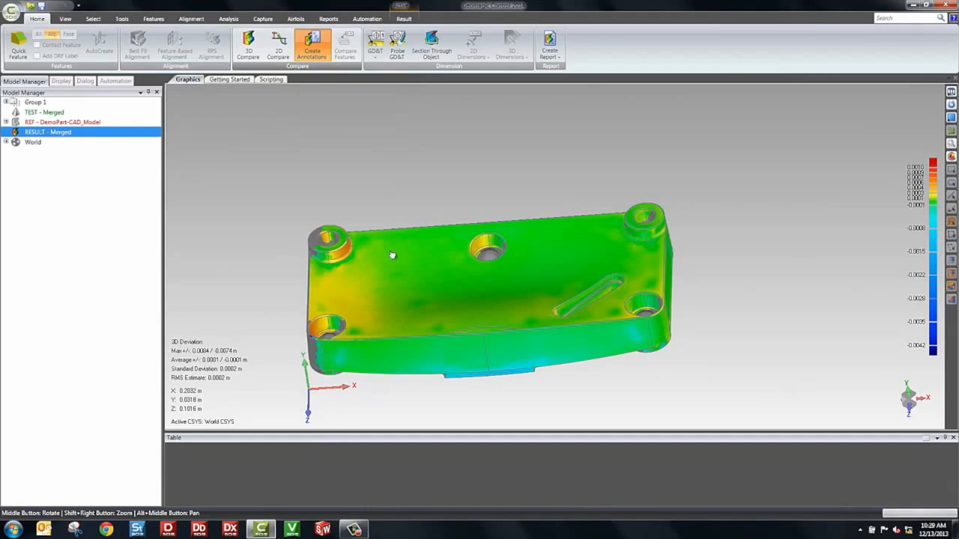
pyautogui.click(376, 256)
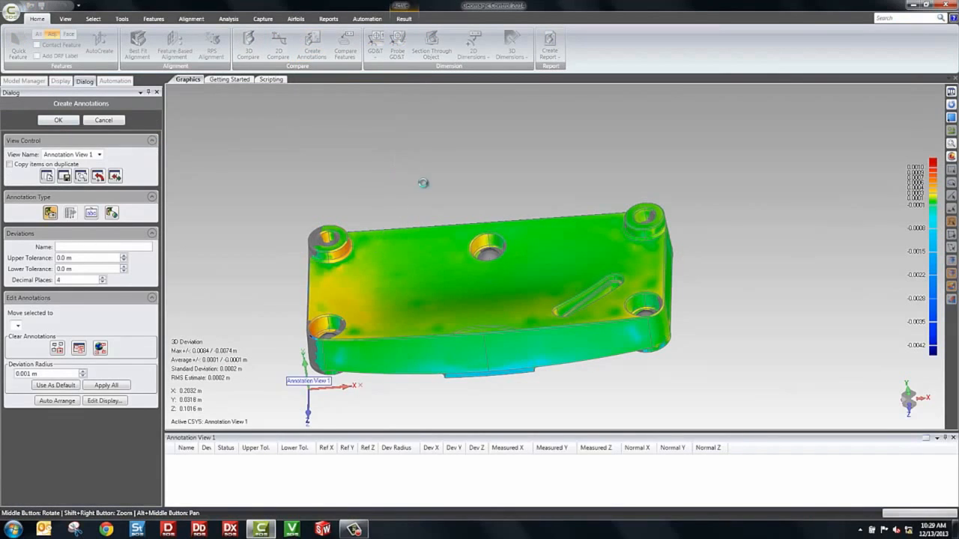
pyautogui.click(581, 250)
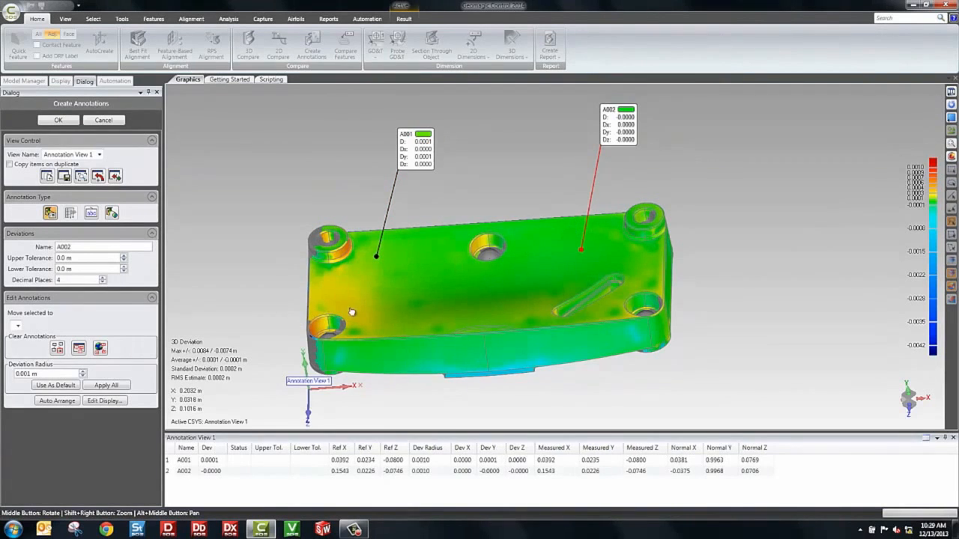
pyautogui.click(240, 287)
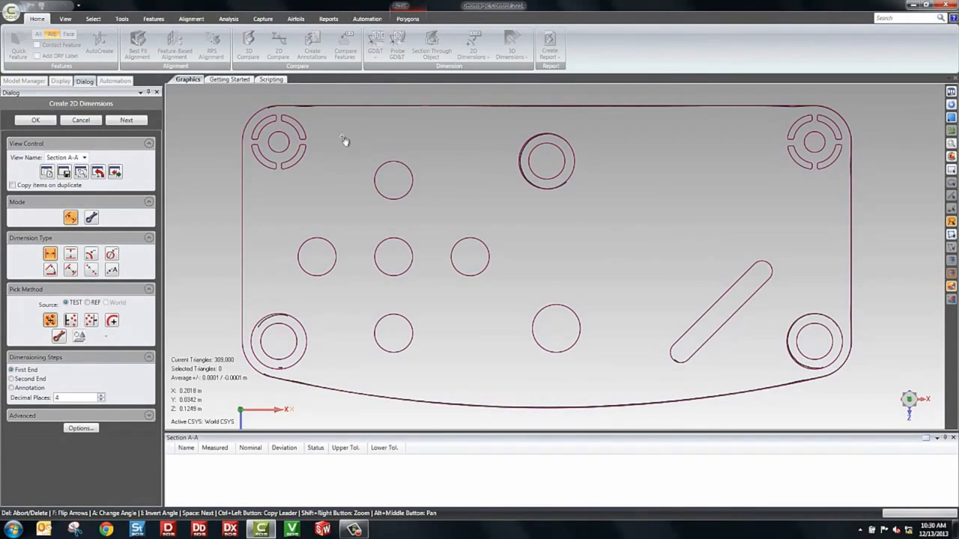
# Dimension the diameters of the upper middle hole and the lower left corner hole in the Section A-A view
pyautogui.click(112, 255)
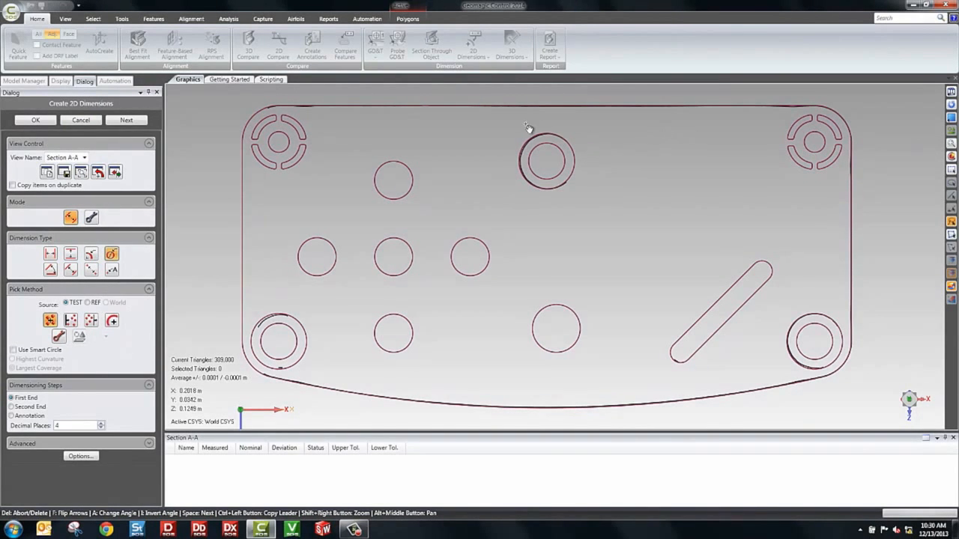
pyautogui.click(605, 157)
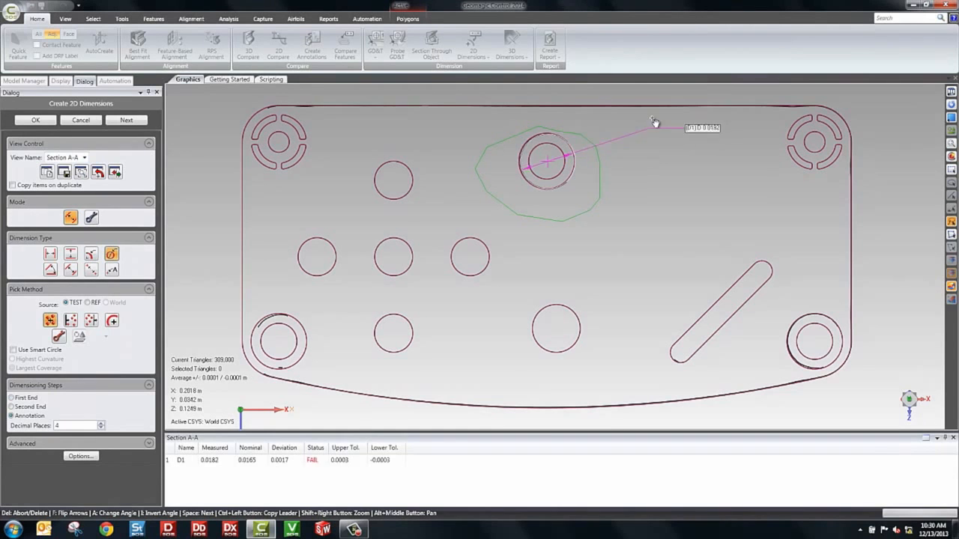
pyautogui.click(635, 96)
pyautogui.press('space')
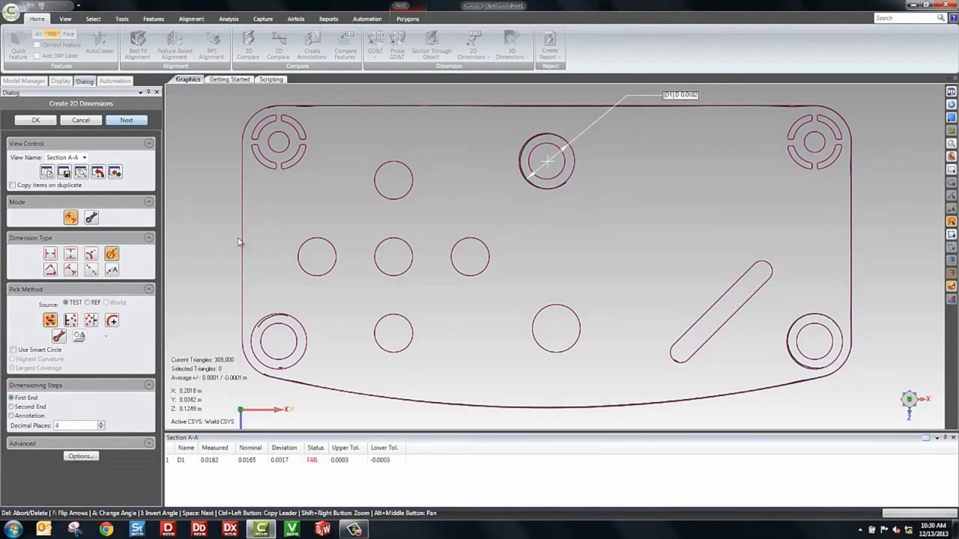
pyautogui.click(304, 290)
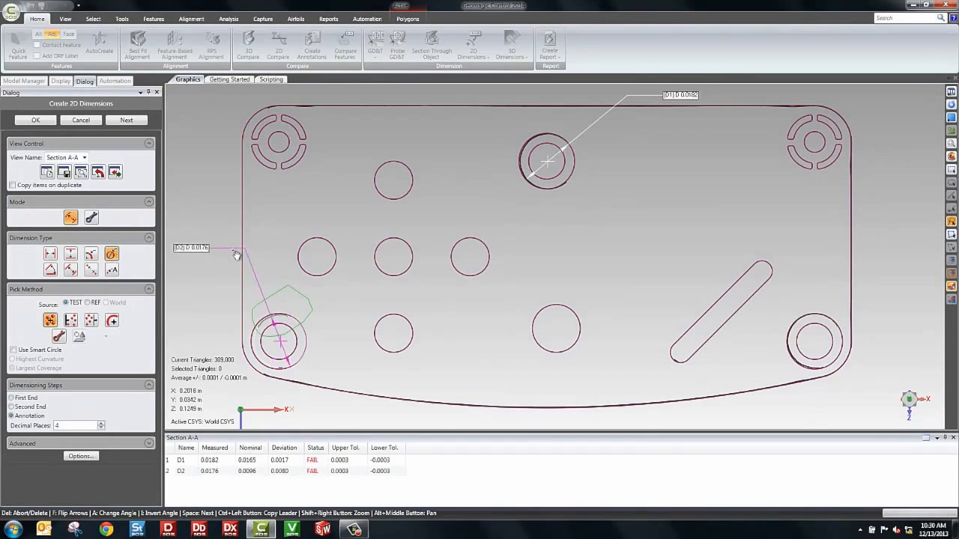
pyautogui.click(38, 121)
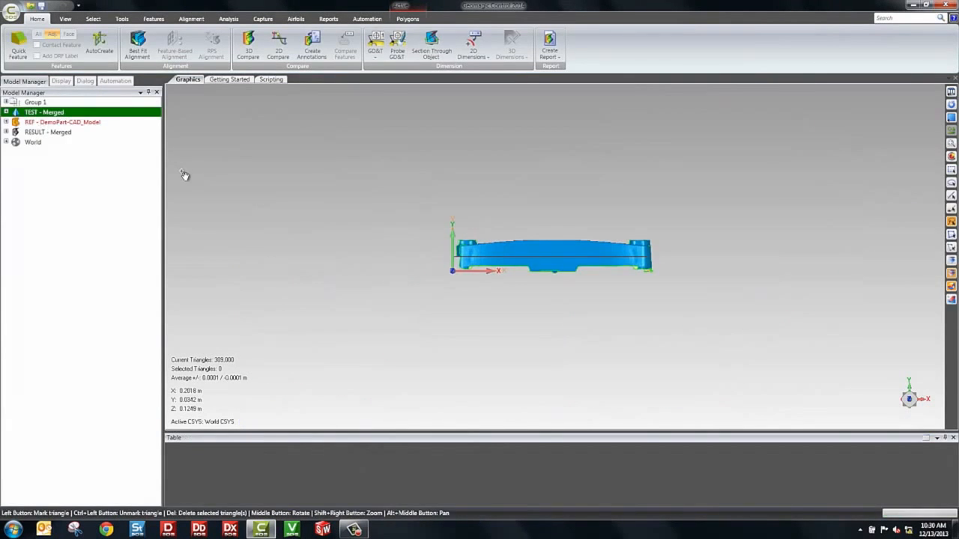
# Generate the inspection report as a PDF and examine the interactive 3D deviation model on its title page
pyautogui.click(550, 44)
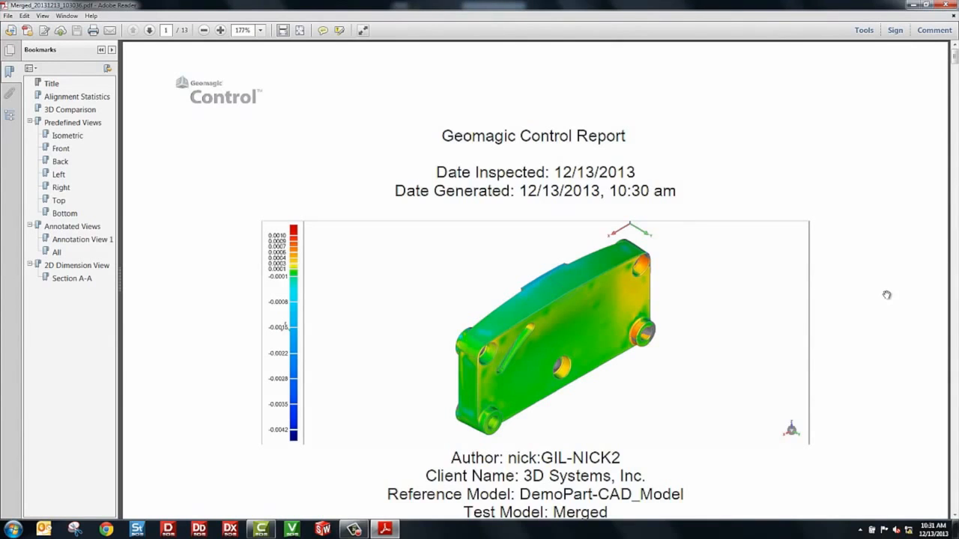
pyautogui.scroll(-1, 887, 295)
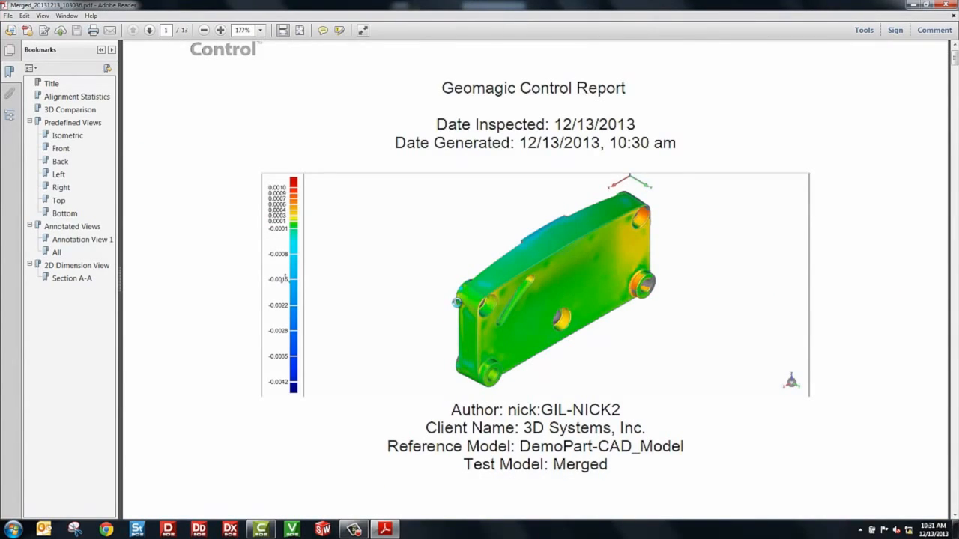
pyautogui.click(458, 305)
pyautogui.moveTo(460, 308); pyautogui.dragTo(491, 308)
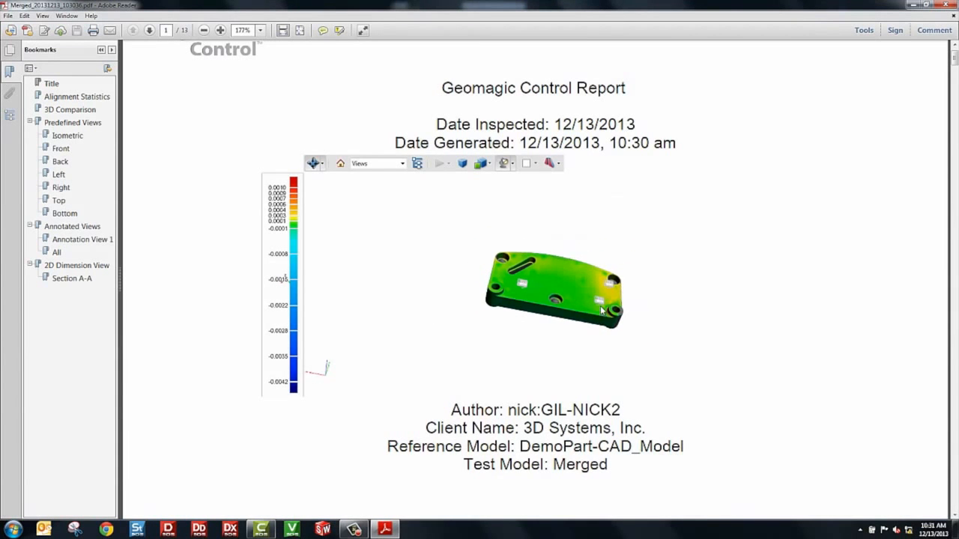
pyautogui.scroll(4, 601, 304)
pyautogui.moveTo(601, 304); pyautogui.dragTo(495, 321)
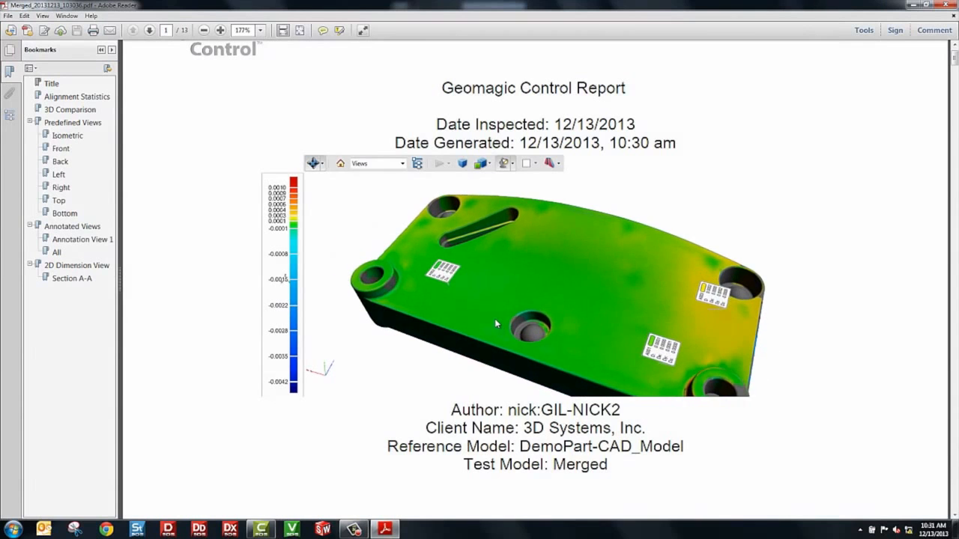
# Review the report's 3D comparison results, predefined views, annotated view and Section A-A dimension table
pyautogui.click(70, 110)
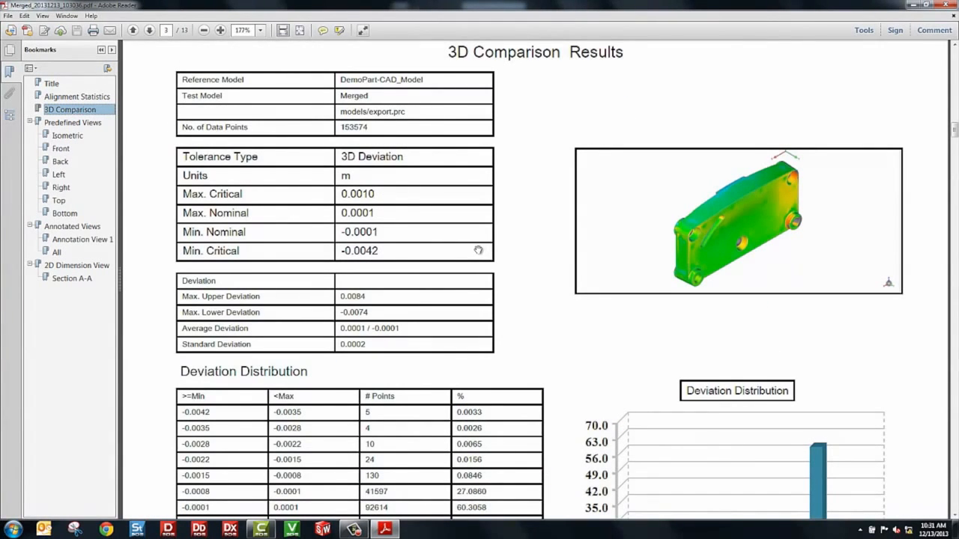
pyautogui.scroll(-3, 476, 250)
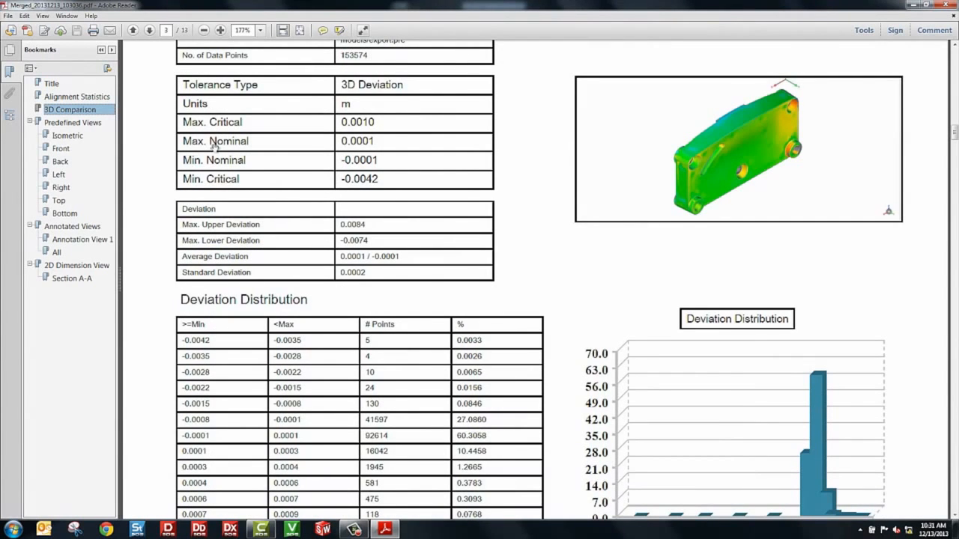
pyautogui.click(68, 137)
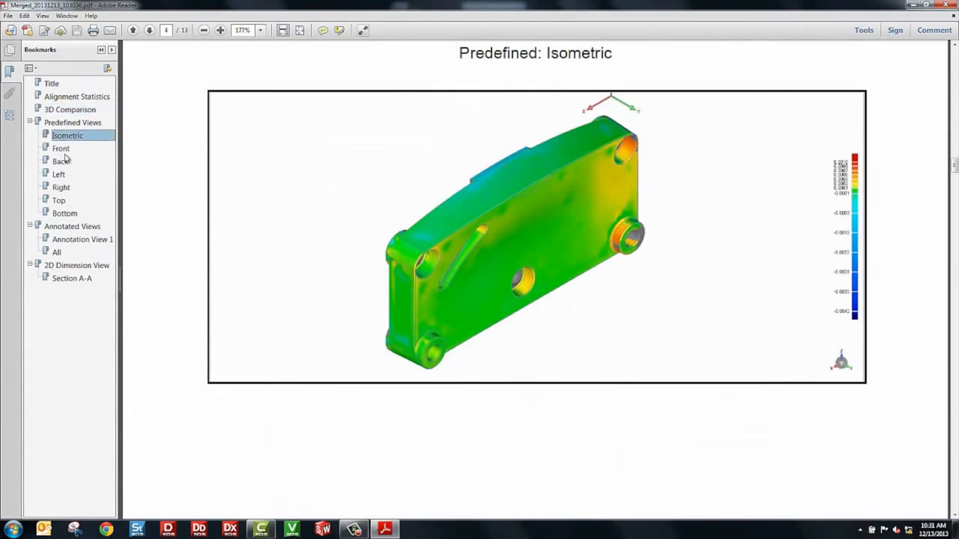
pyautogui.click(59, 175)
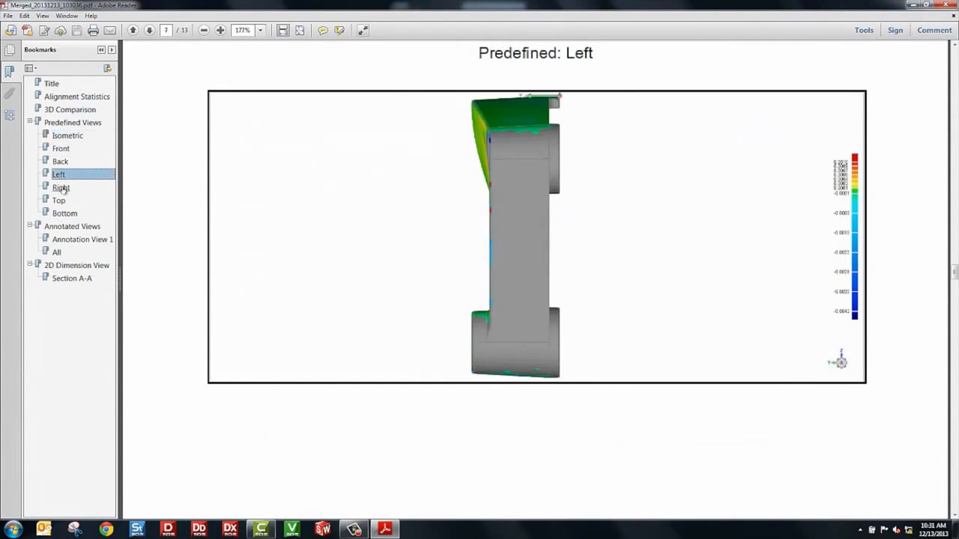
pyautogui.click(60, 188)
pyautogui.click(71, 228)
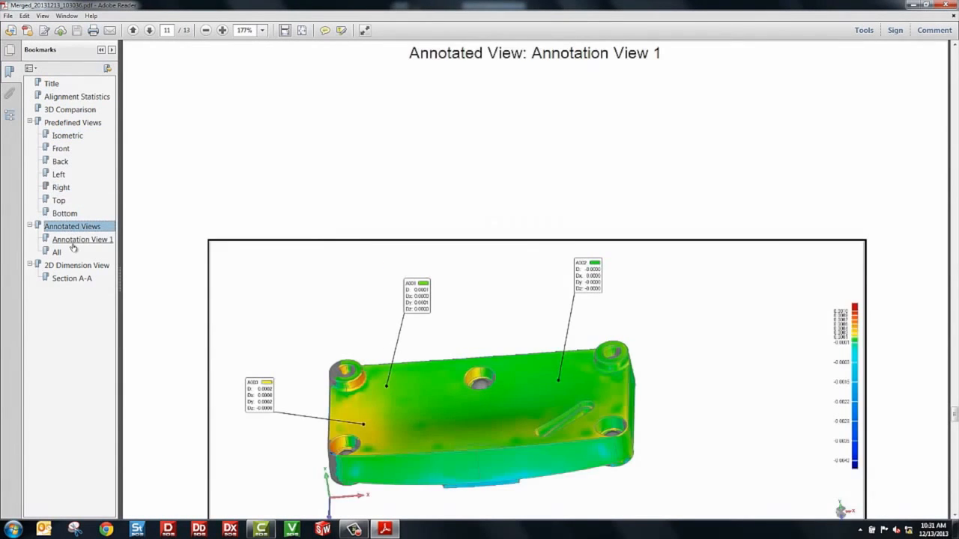
pyautogui.scroll(-2, 526, 315)
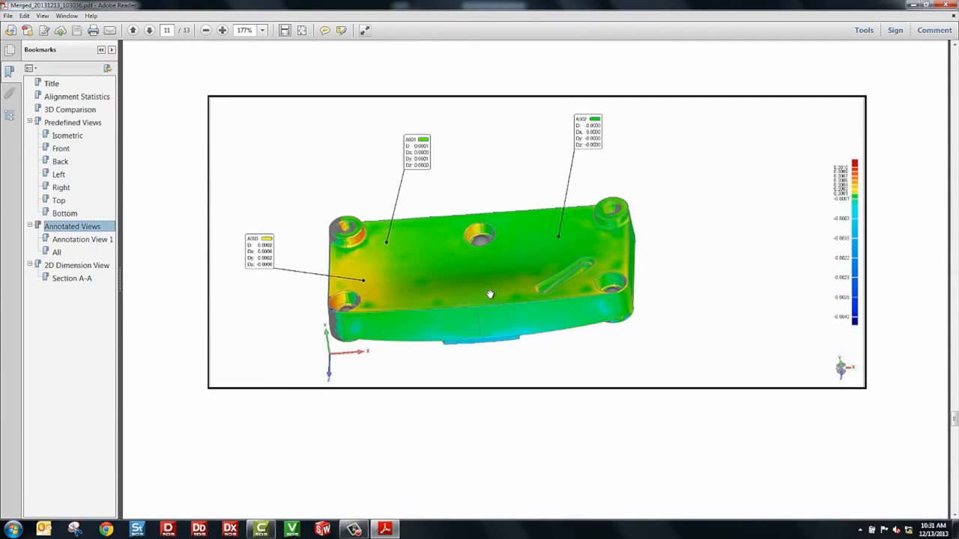
pyautogui.click(72, 279)
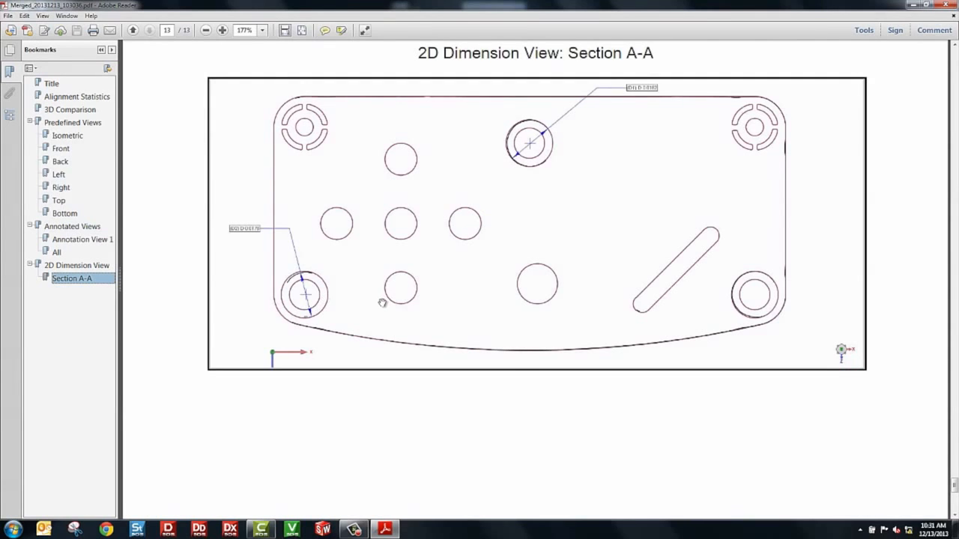
pyautogui.scroll(-7, 382, 301)
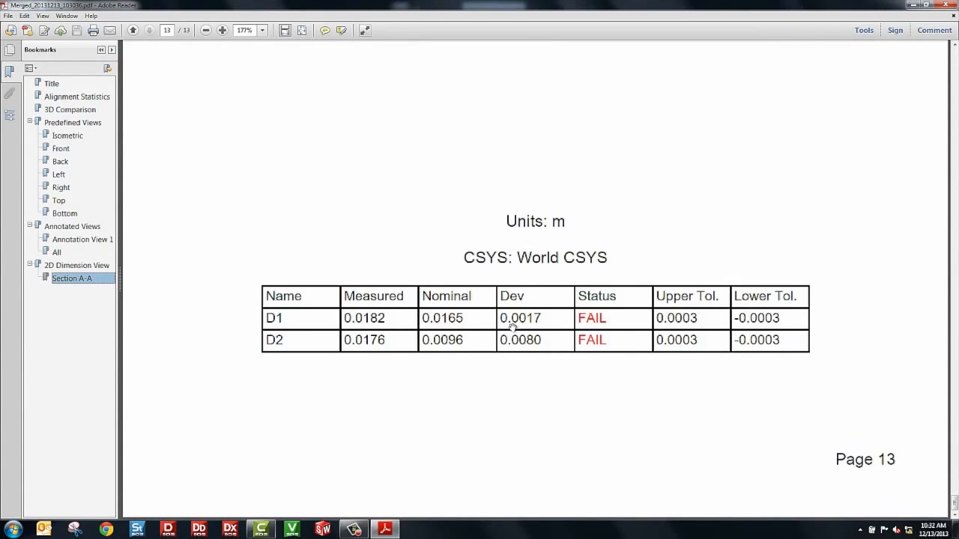
pyautogui.scroll(7, 511, 325)
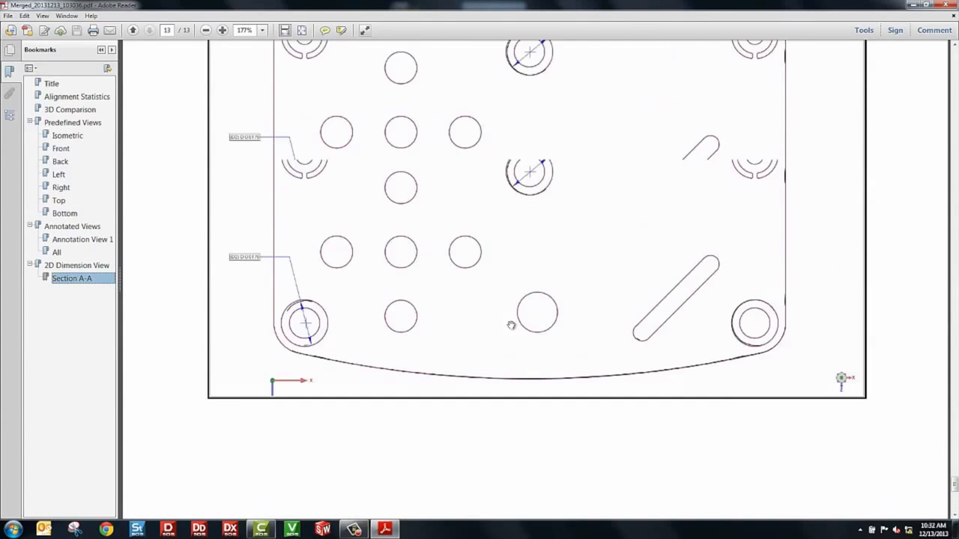